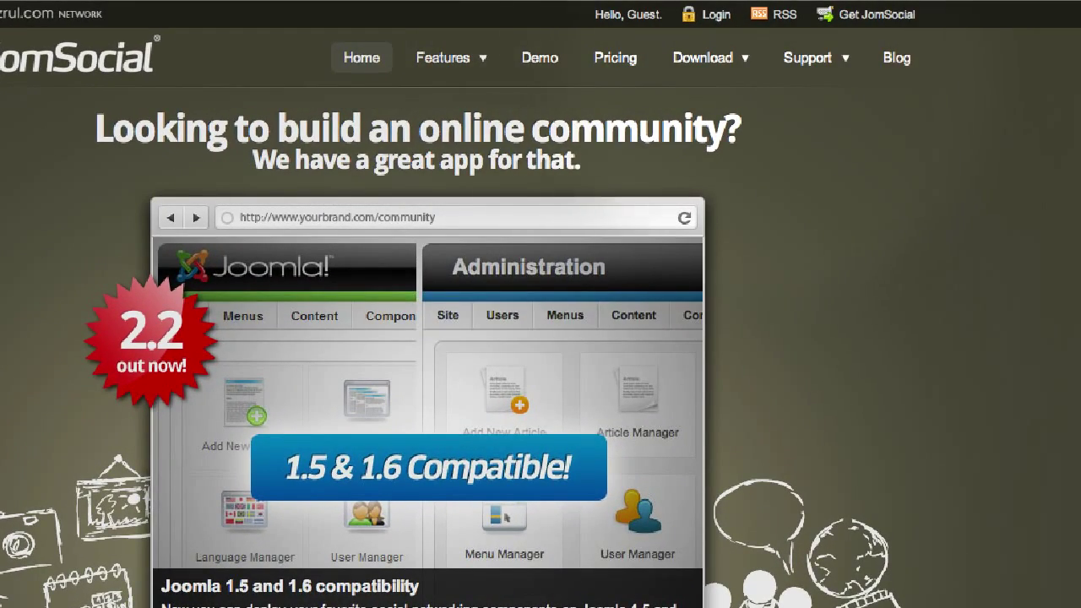
# - Open the Built-in Module Positions article from the JomSocial Documentation pages
pyautogui.moveTo(812, 55)
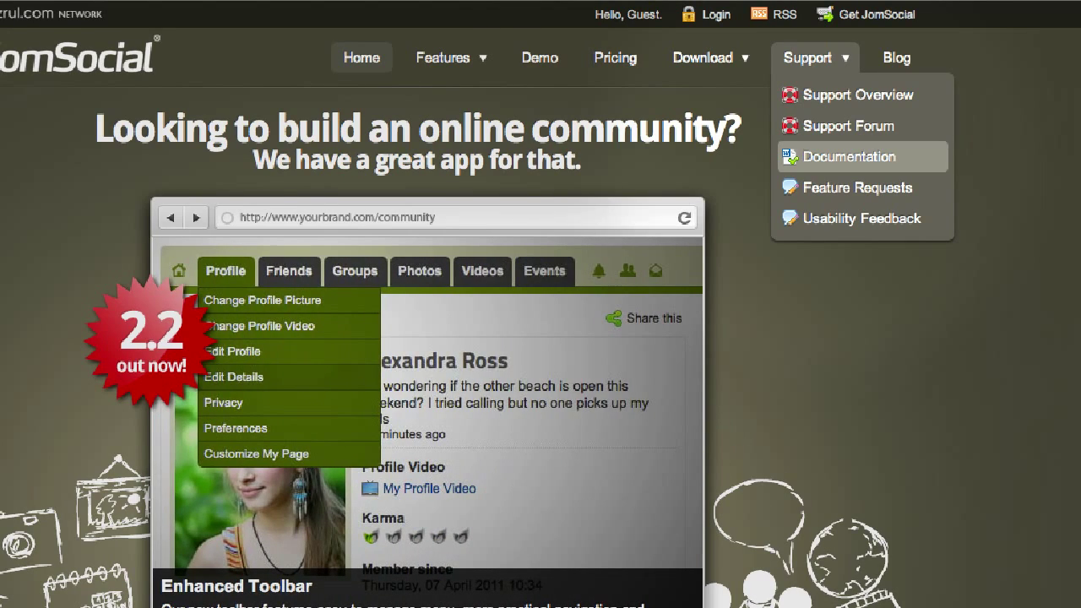
pyautogui.click(850, 156)
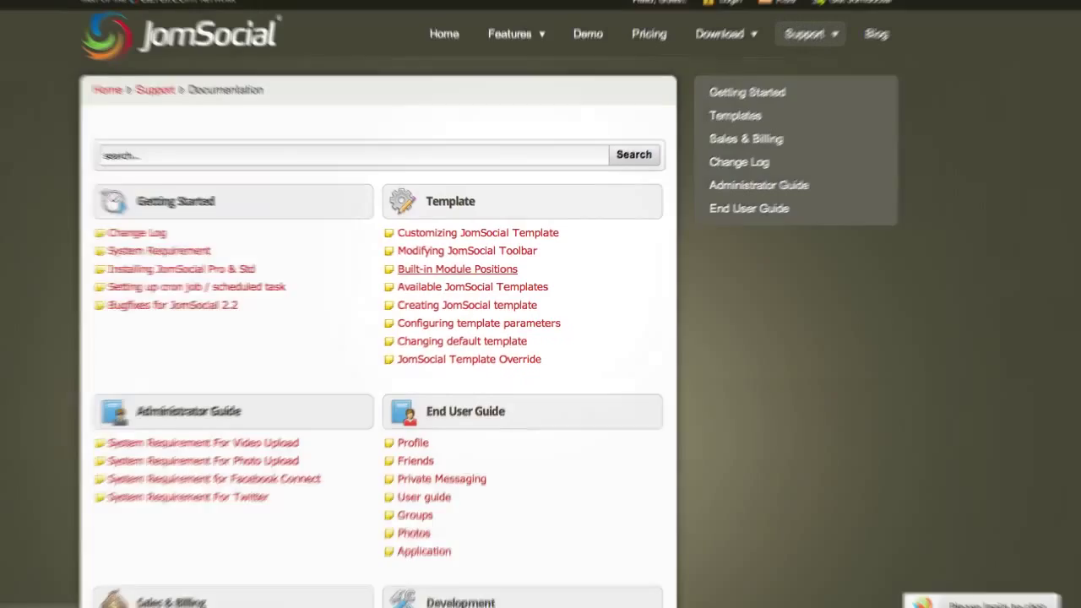
pyautogui.click(414, 263)
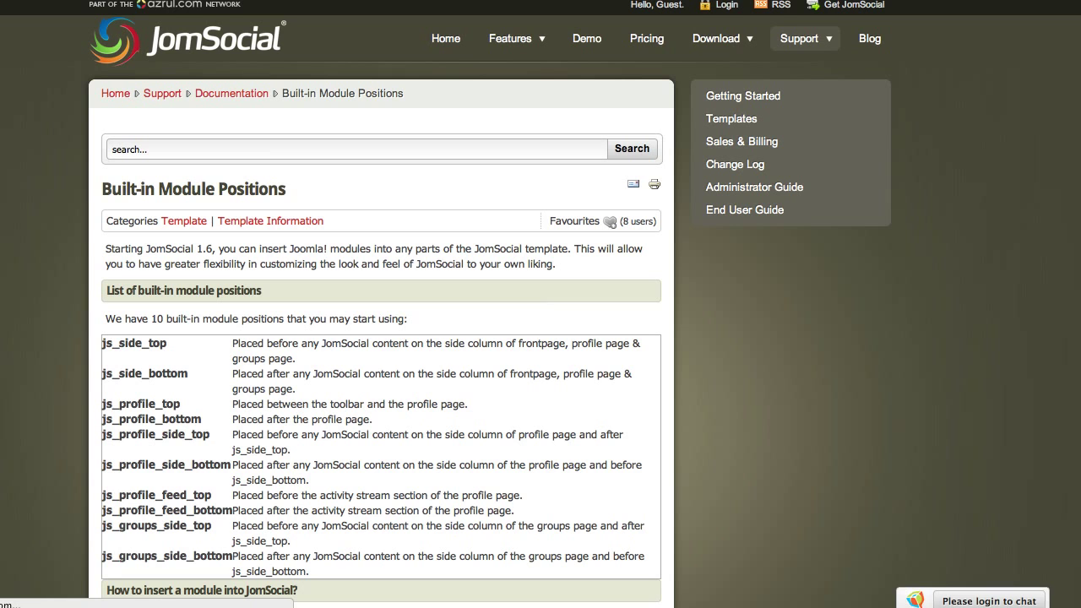
pyautogui.scroll(-5, 379, 338)
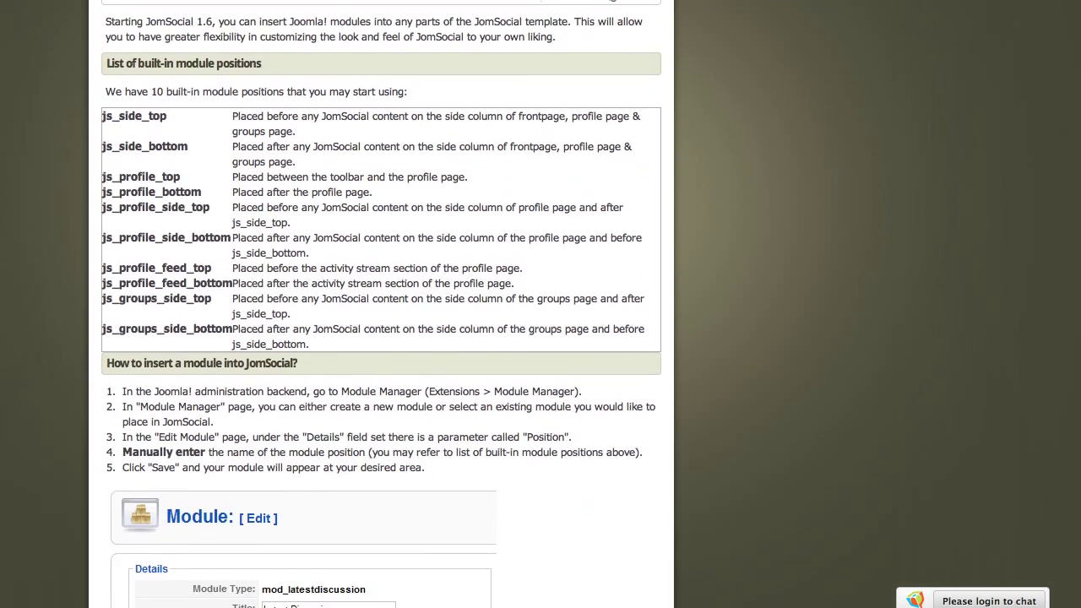
pyautogui.scroll(-5, 380, 303)
pyautogui.scroll(7, 380, 304)
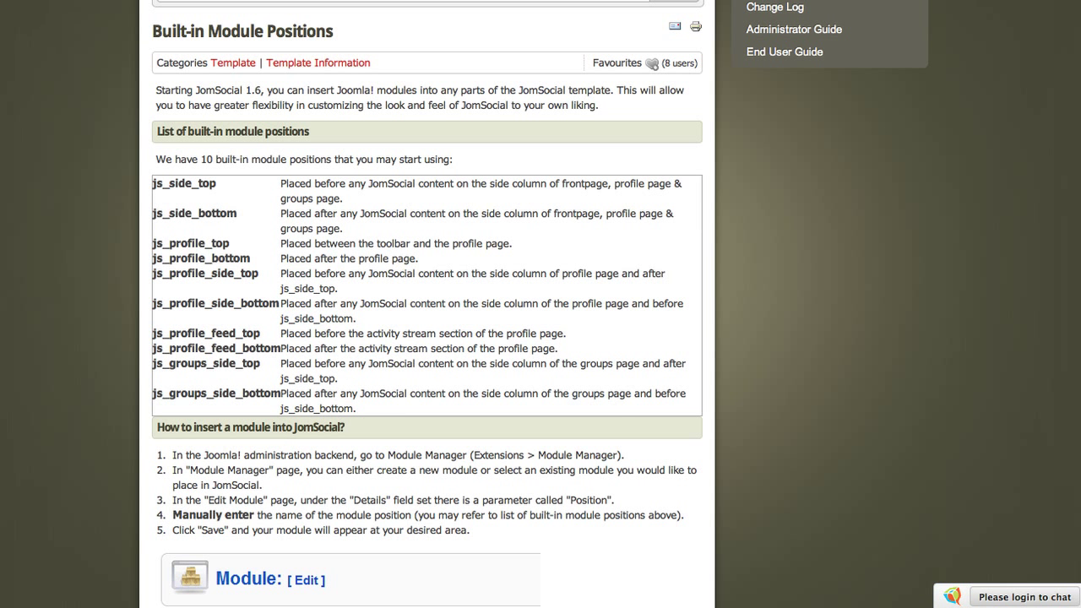
pyautogui.scroll(3, 540, 304)
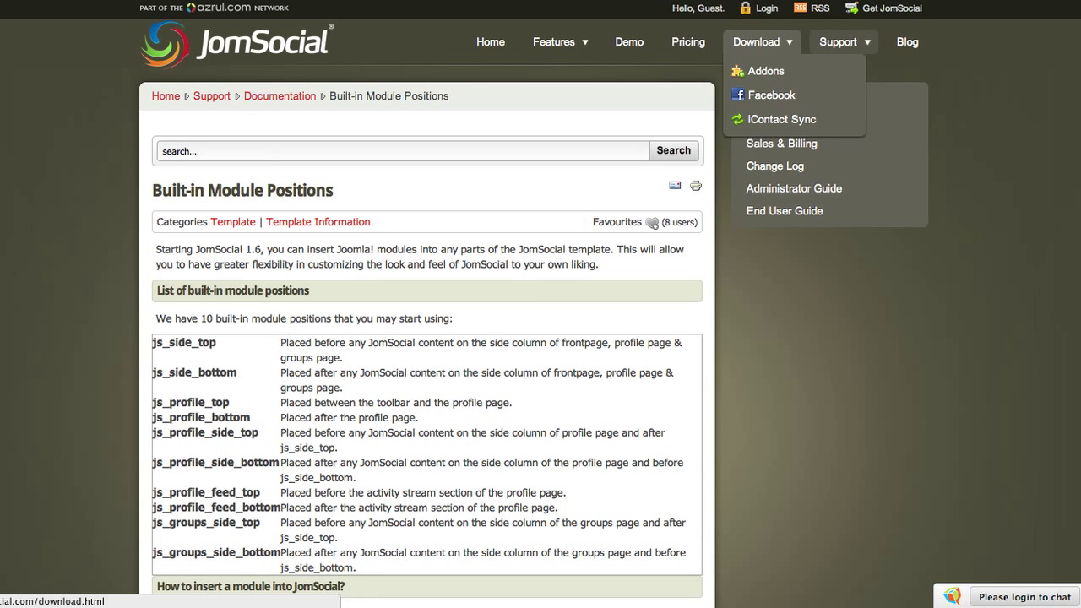
pyautogui.moveTo(840, 42)
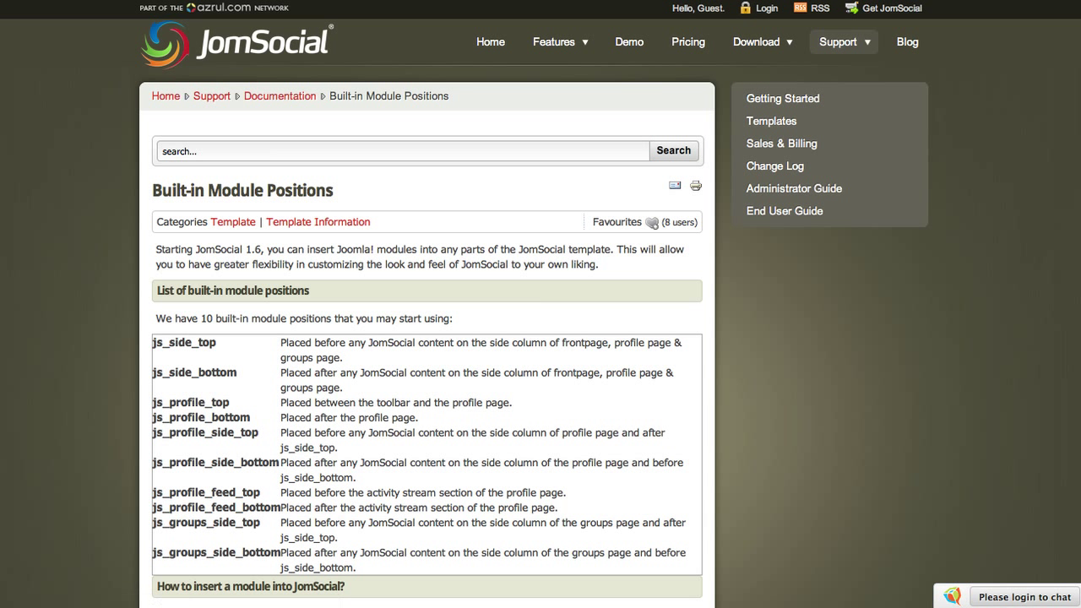
# - Scroll to the frontpage diagram marking the js_side_top and js_side_bottom positions
pyautogui.scroll(-10, 426, 338)
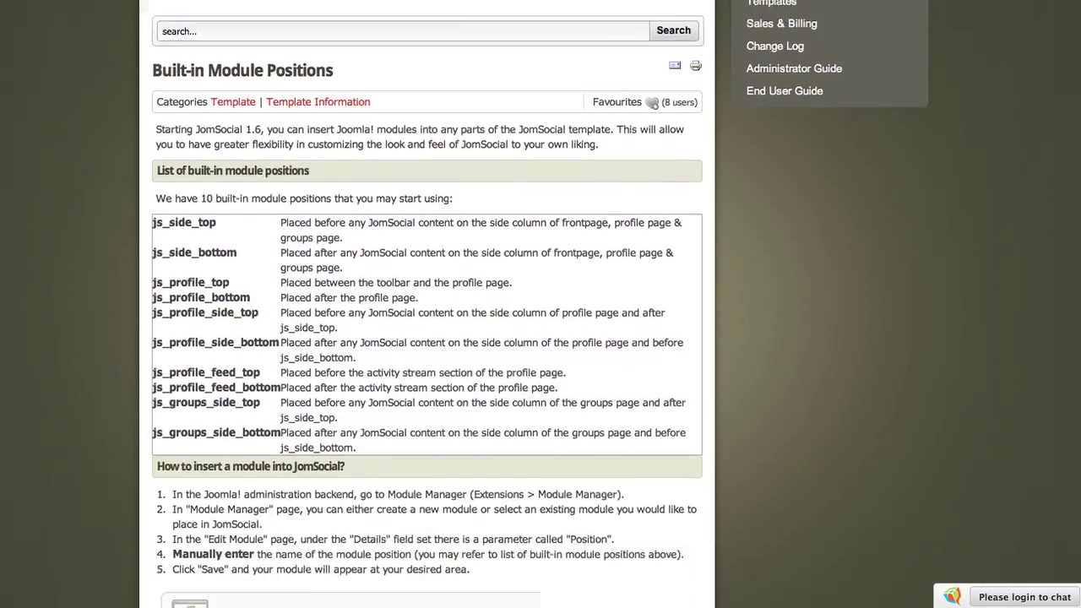
pyautogui.scroll(-10, 426, 338)
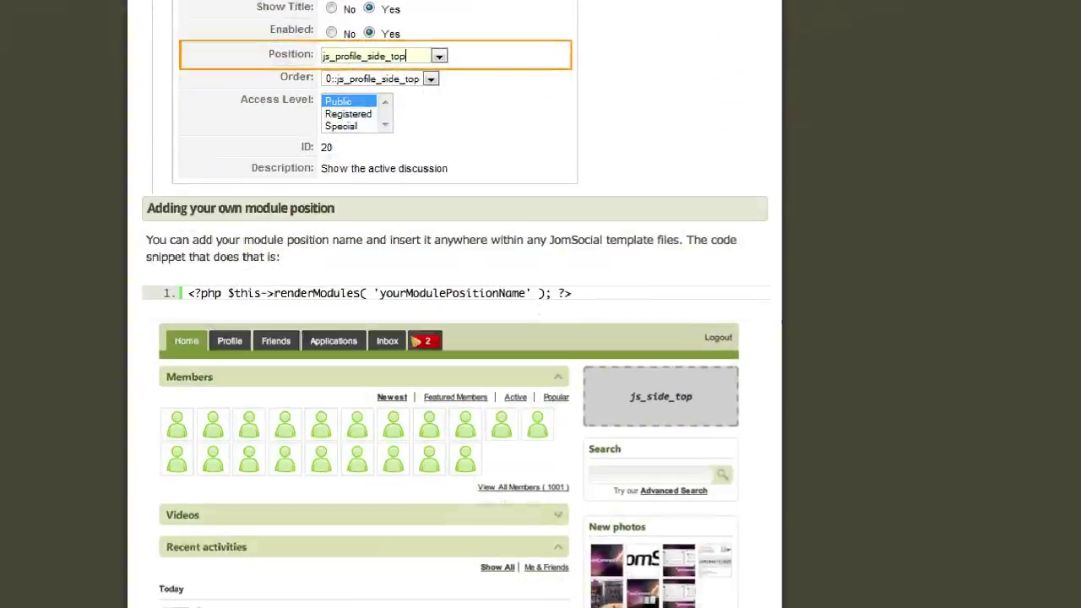
pyautogui.scroll(-5, 426, 338)
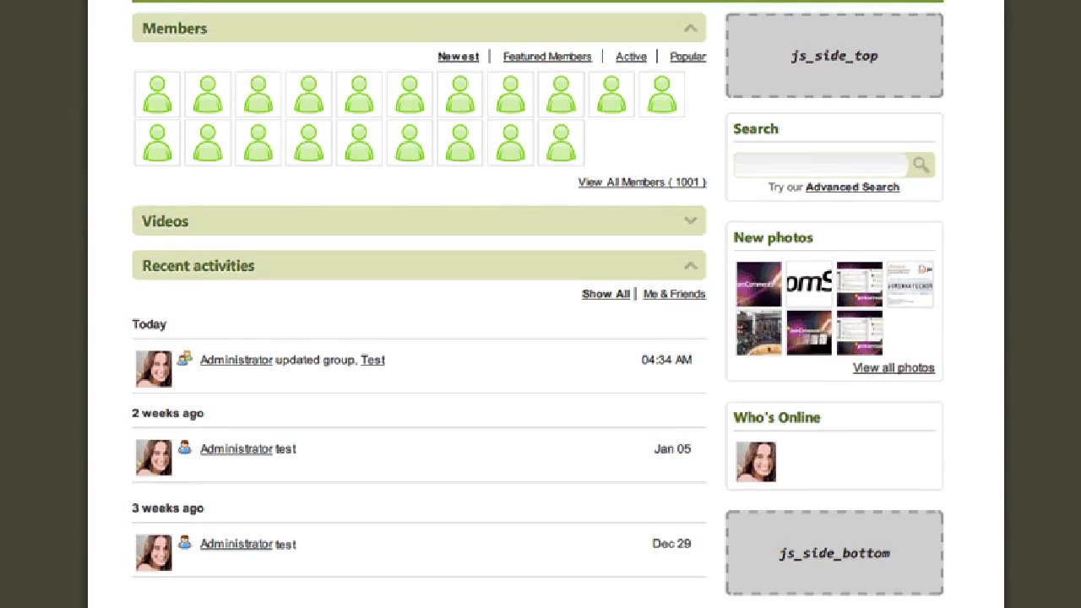
pyautogui.scroll(1, 538, 304)
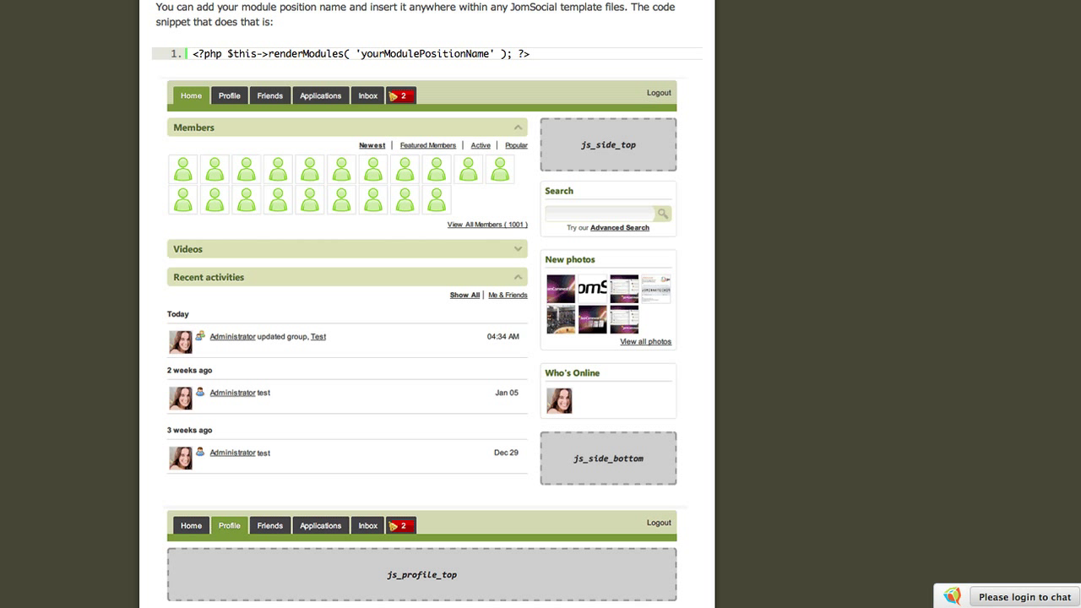
# - Scroll through the profile page layout illustration of module positions
pyautogui.scroll(-5, 427, 304)
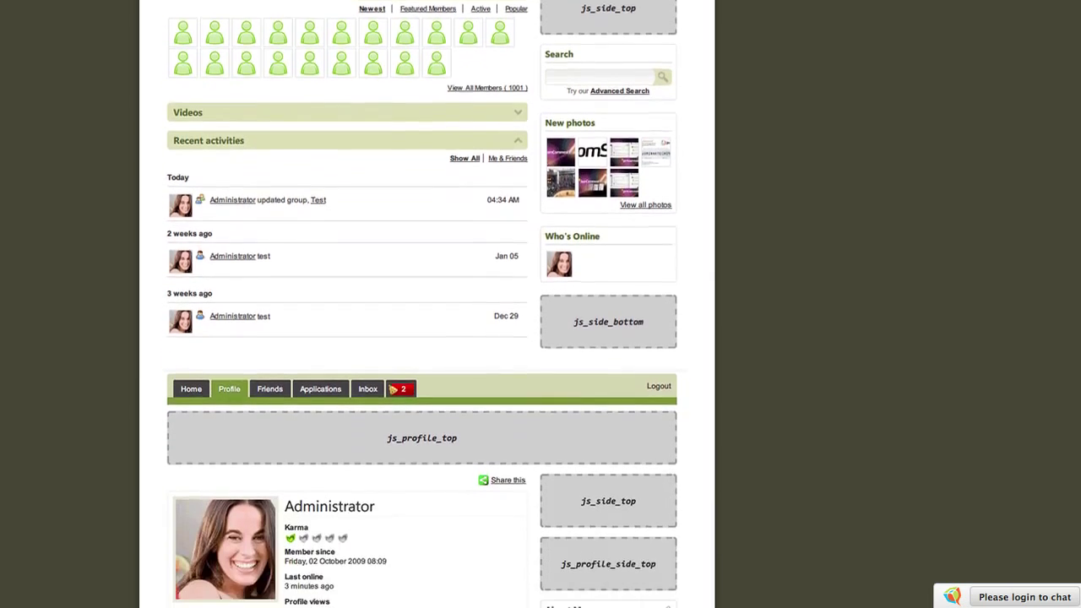
pyautogui.scroll(-3, 422, 304)
pyautogui.scroll(-5, 422, 304)
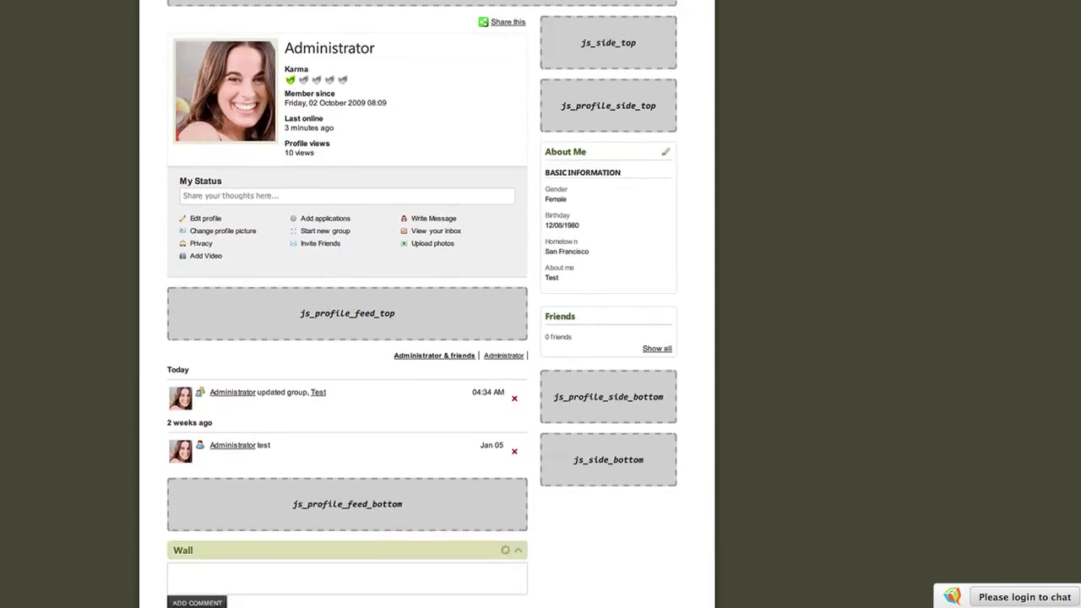
pyautogui.scroll(-8, 423, 304)
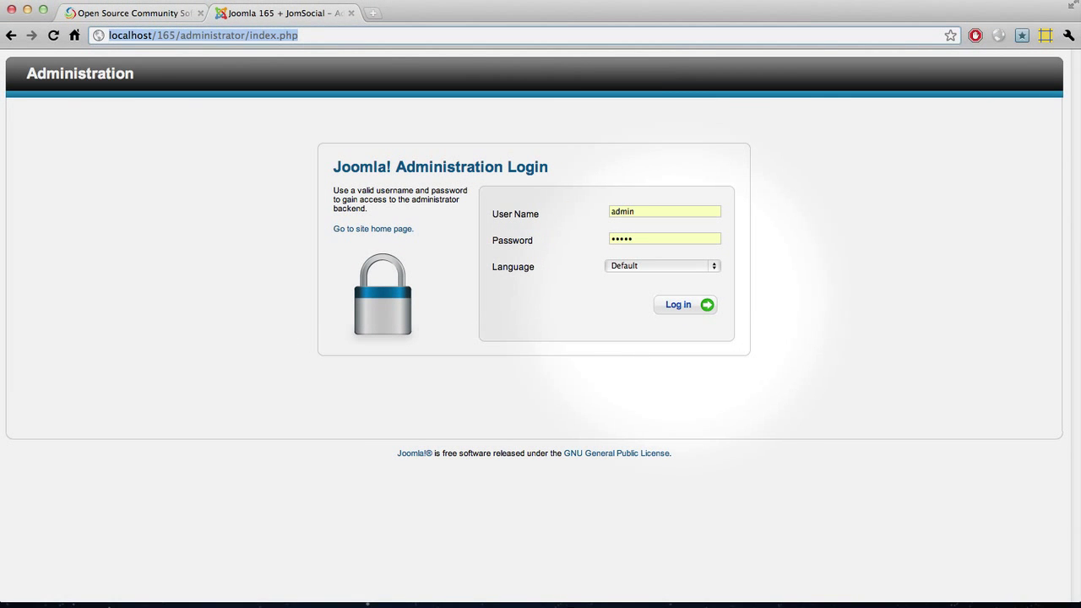
# - Log in to the Joomla administrator and go to Extensions > Module Manager
pyautogui.press('Return')
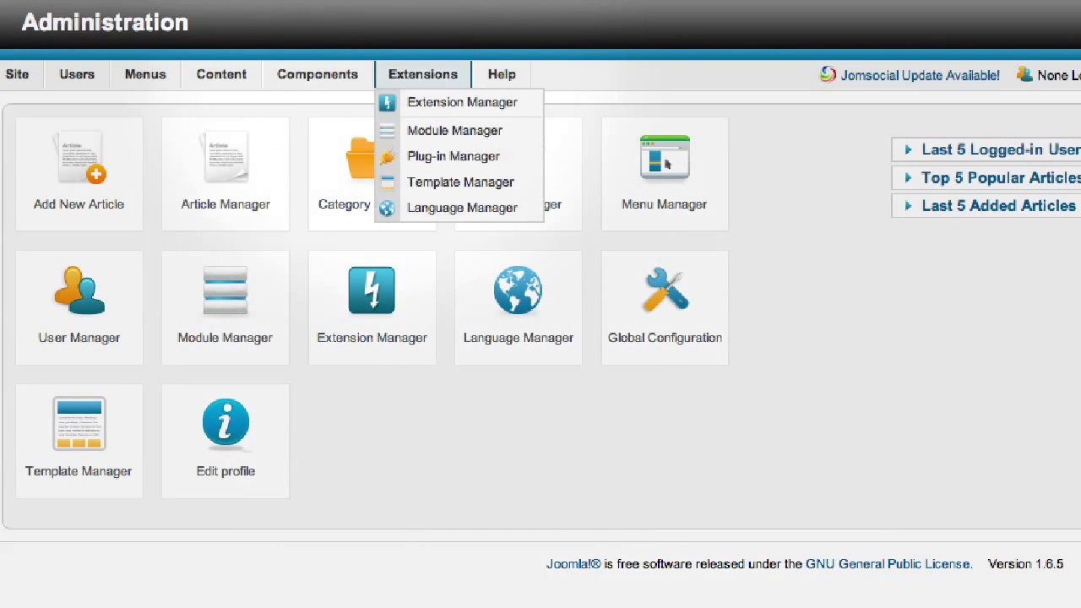
pyautogui.moveTo(423, 74)
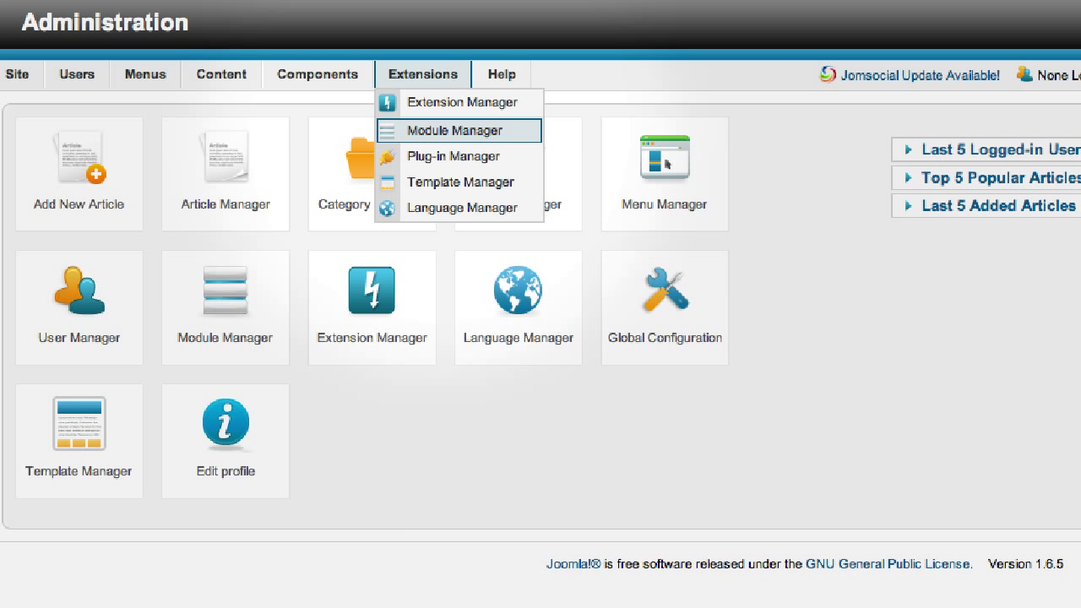
pyautogui.click(455, 130)
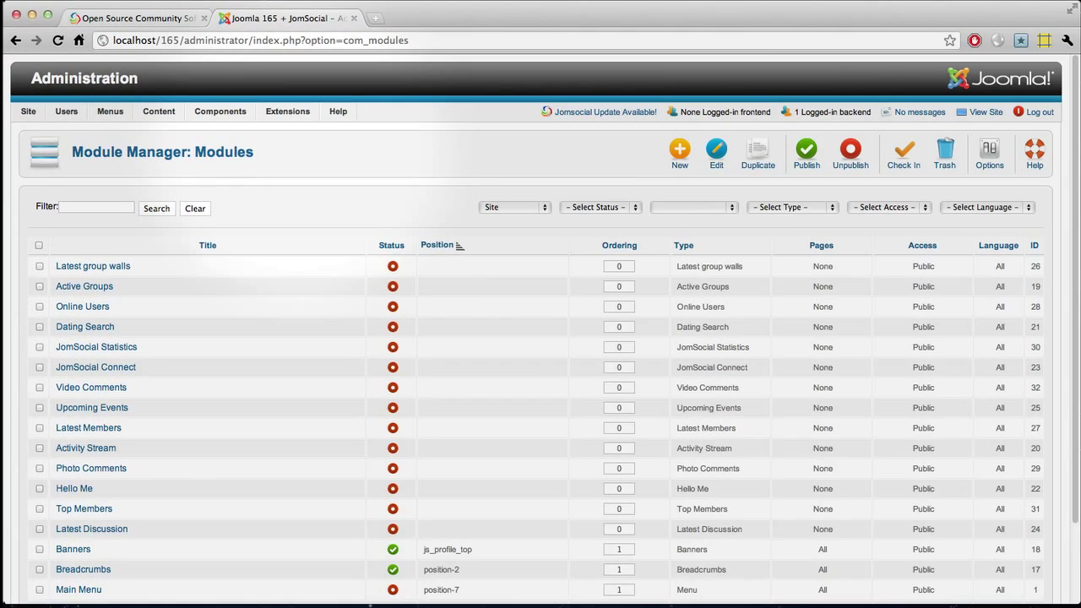
# - Locate the Banners module in the Module Manager list and open its edit form
pyautogui.scroll(-2, 540, 338)
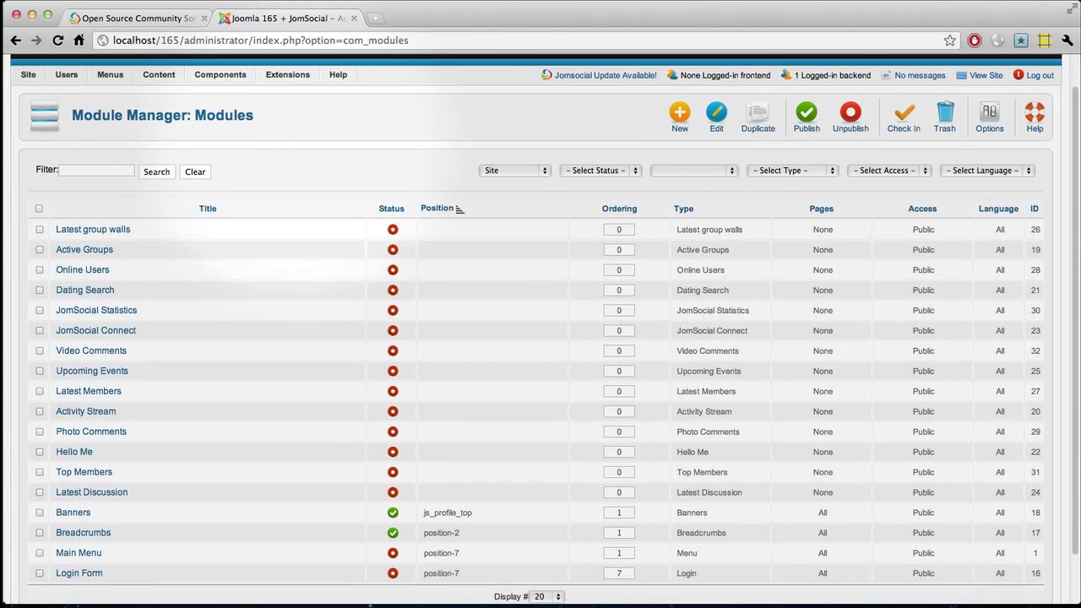
pyautogui.scroll(-2, 540, 338)
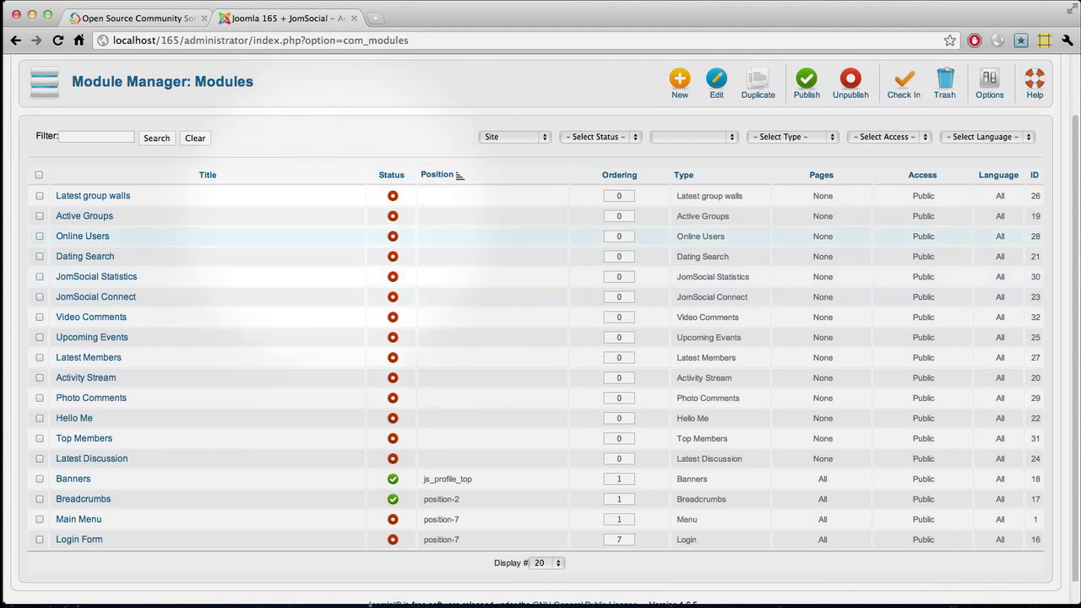
pyautogui.scroll(1, 679, 89)
pyautogui.scroll(3, 680, 92)
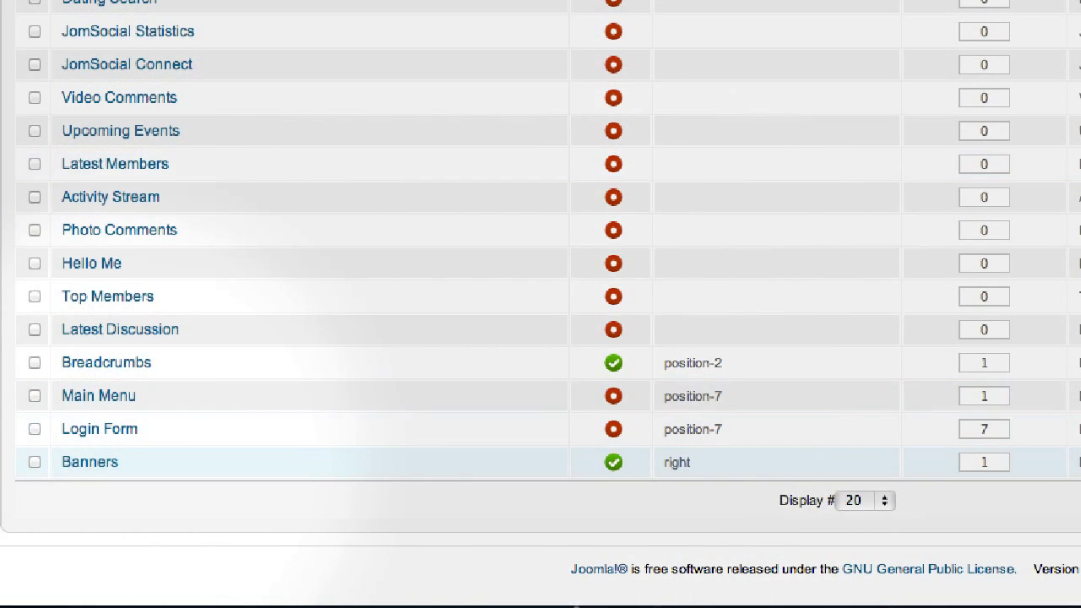
pyautogui.click(100, 462)
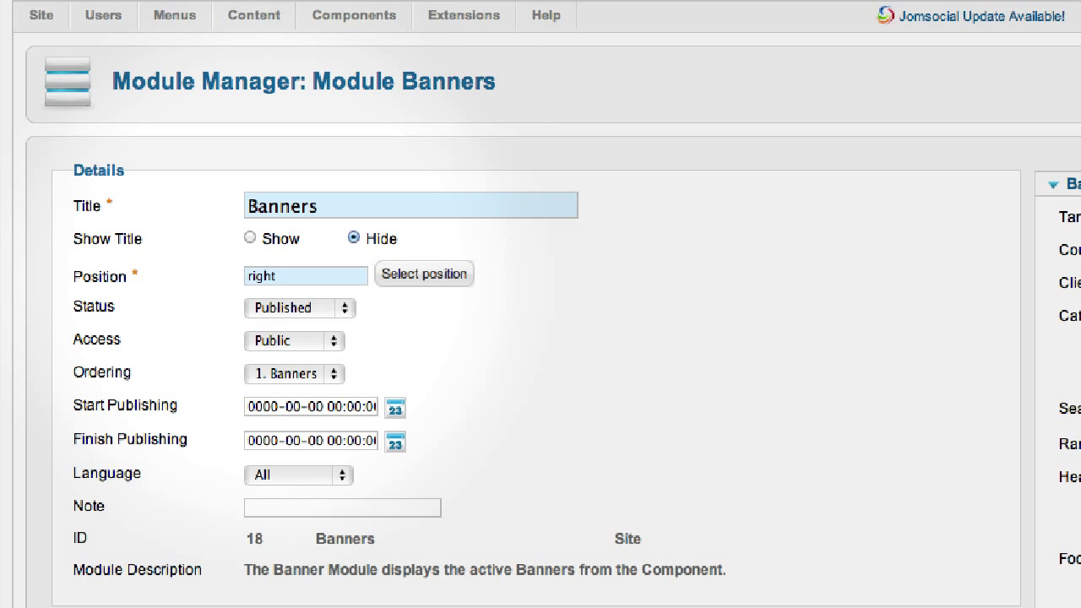
# - Replace the Banners module position 'right' with js_side_top
pyautogui.moveTo(152, 279)
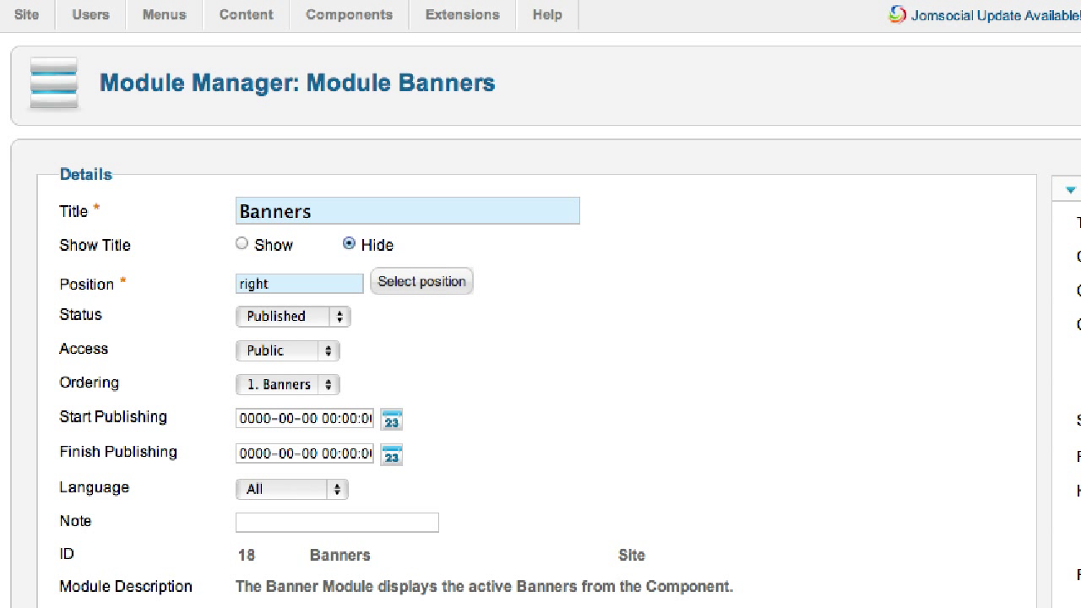
pyautogui.doubleClick(354, 282)
pyautogui.write('js')
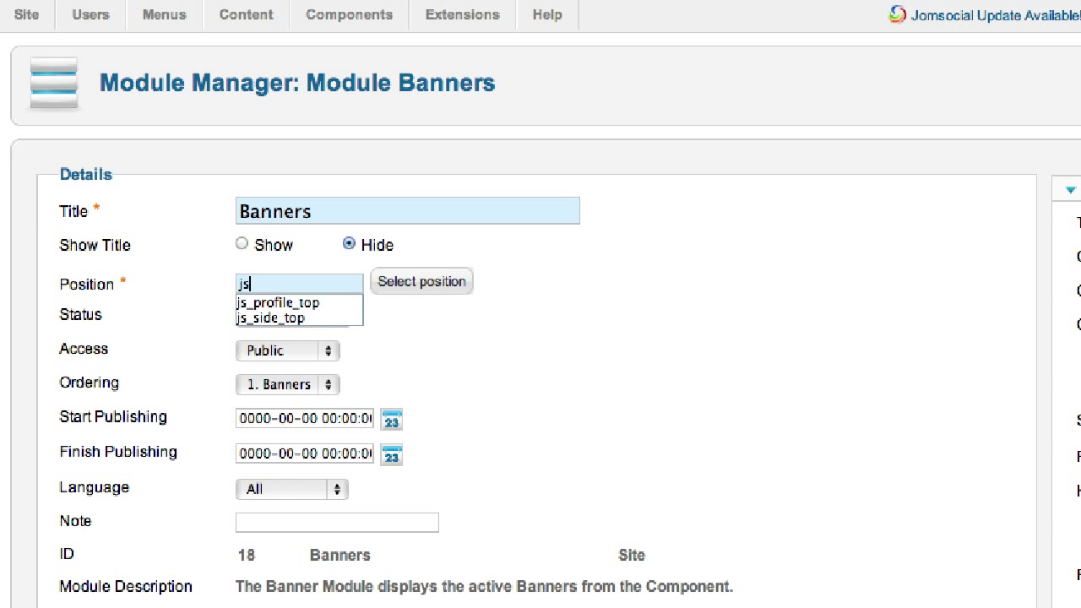
pyautogui.write('_side_top')
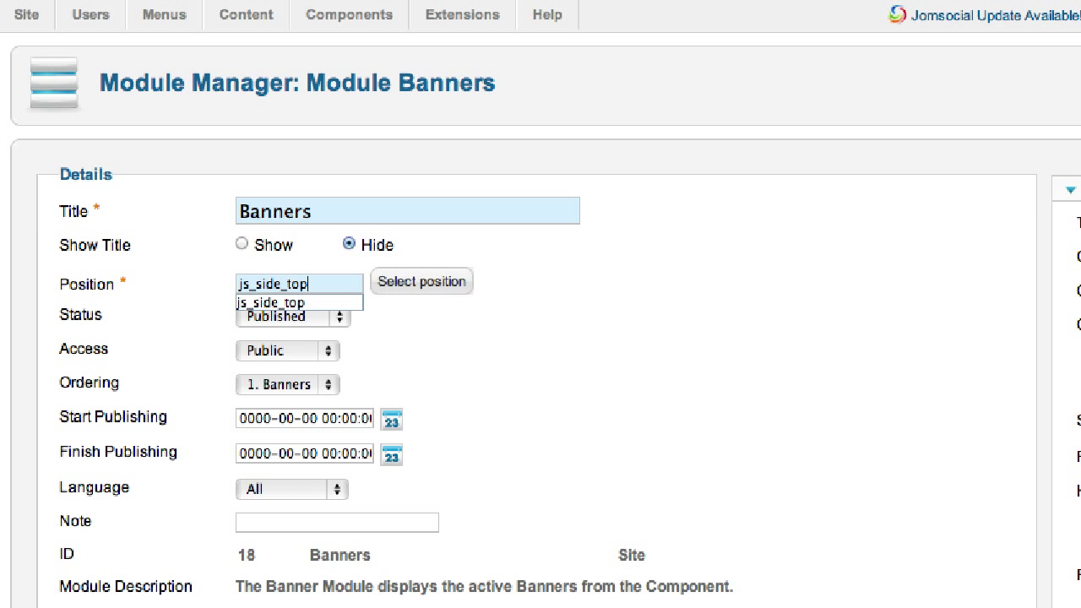
pyautogui.press('Escape')
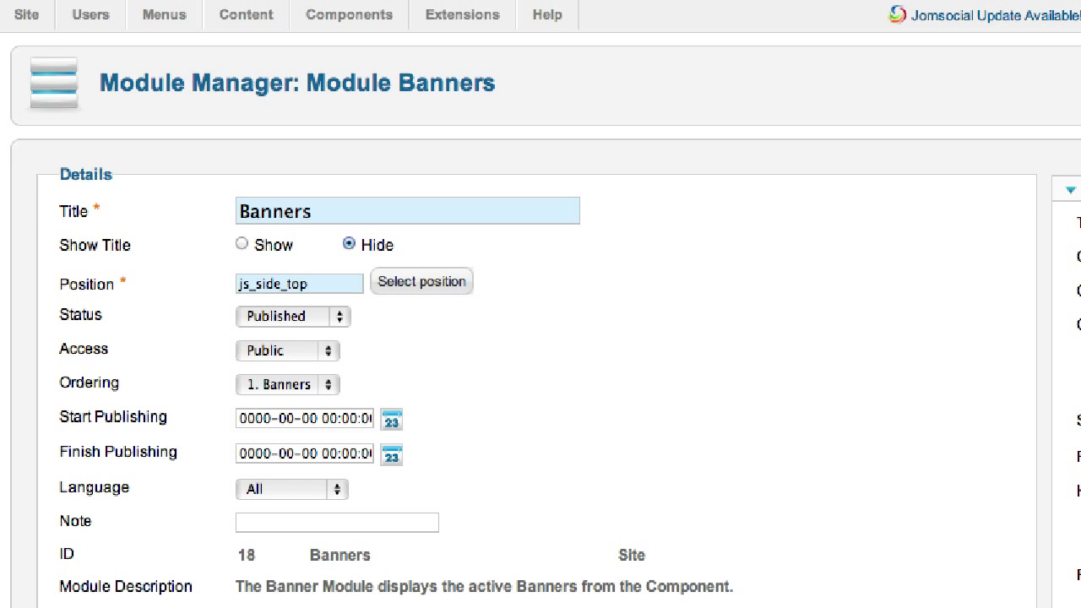
pyautogui.scroll(-10, 540, 304)
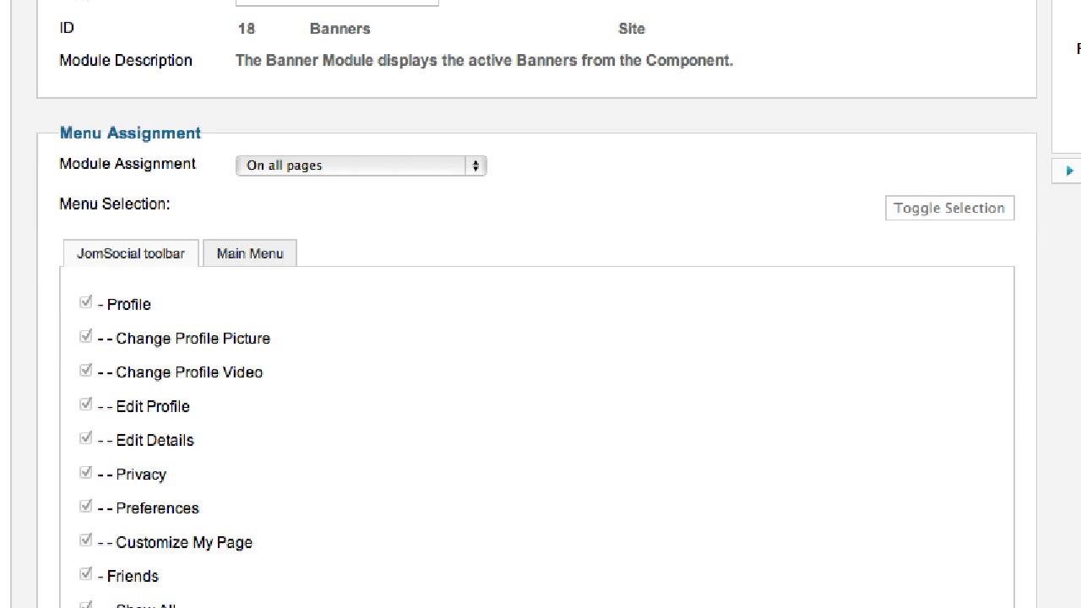
# - Set Module Assignment to 'Only on the pages selected' with only '- Profile' ticked
pyautogui.click(361, 165)
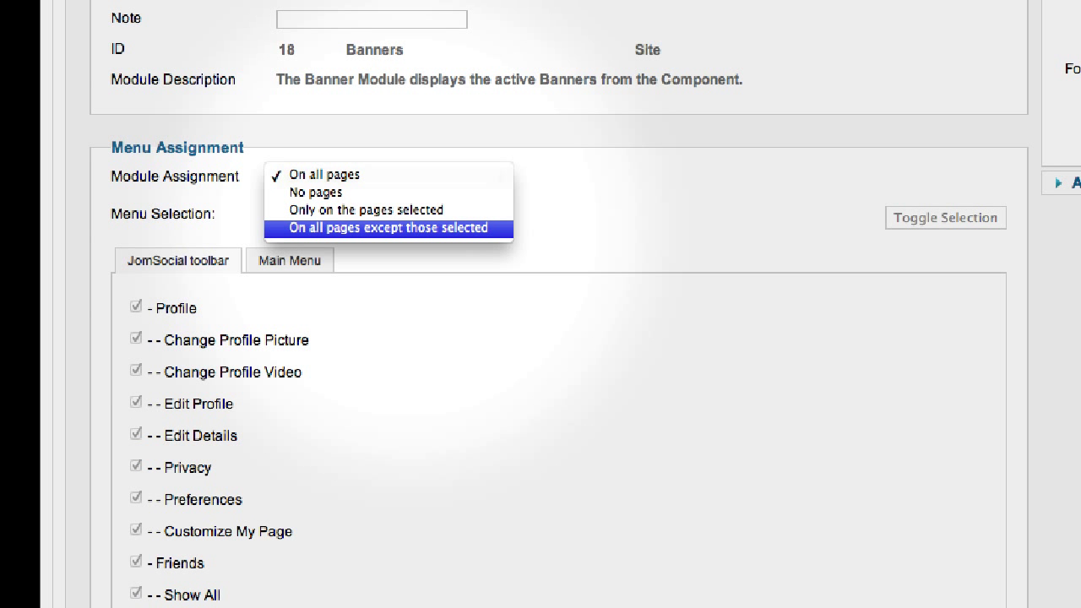
pyautogui.press('Up')
pyautogui.press('Down')
pyautogui.press('Return')
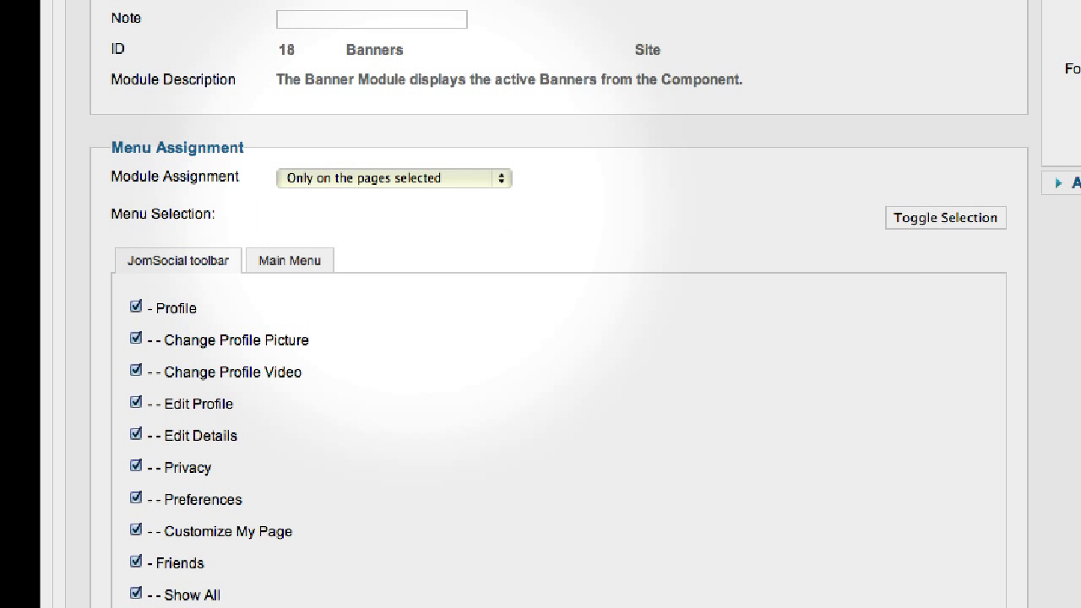
pyautogui.press('Tab')
pyautogui.press('Return')
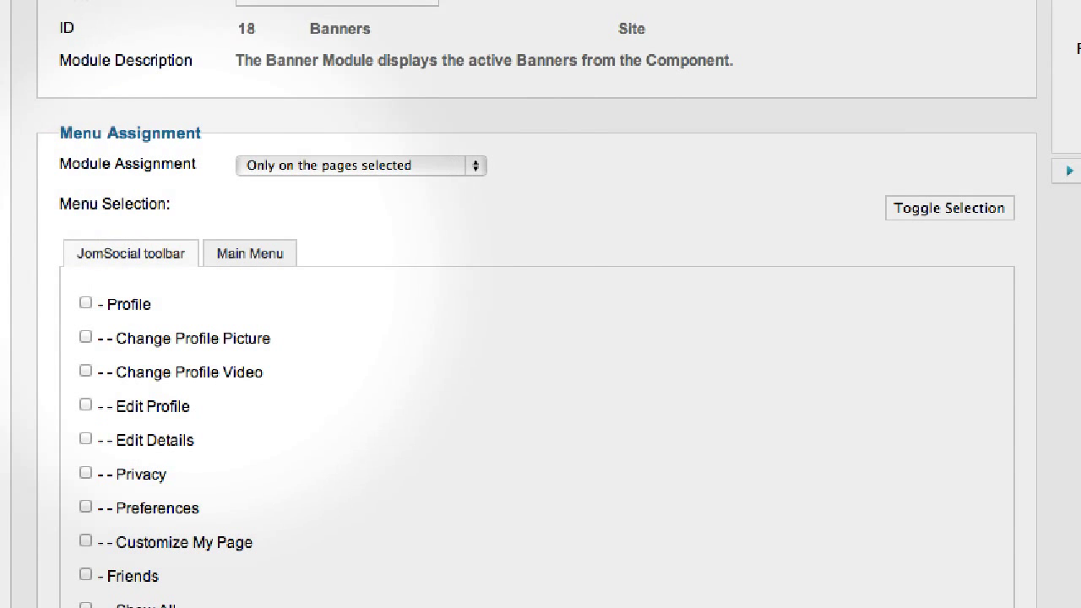
pyautogui.click(85, 302)
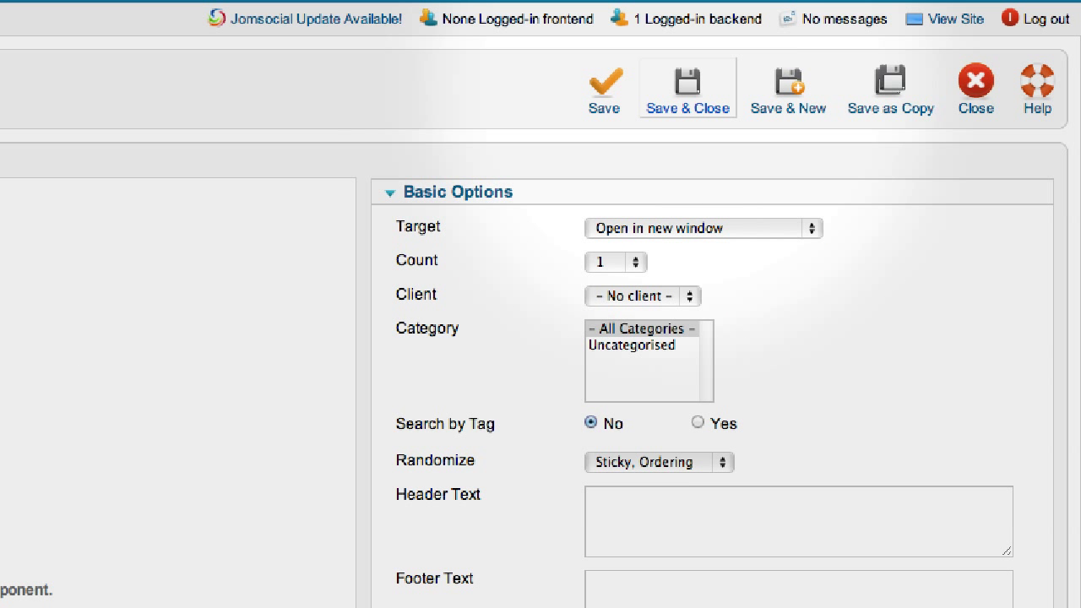
# - Save the Banners module and close back to the Module Manager list
pyautogui.click(607, 89)
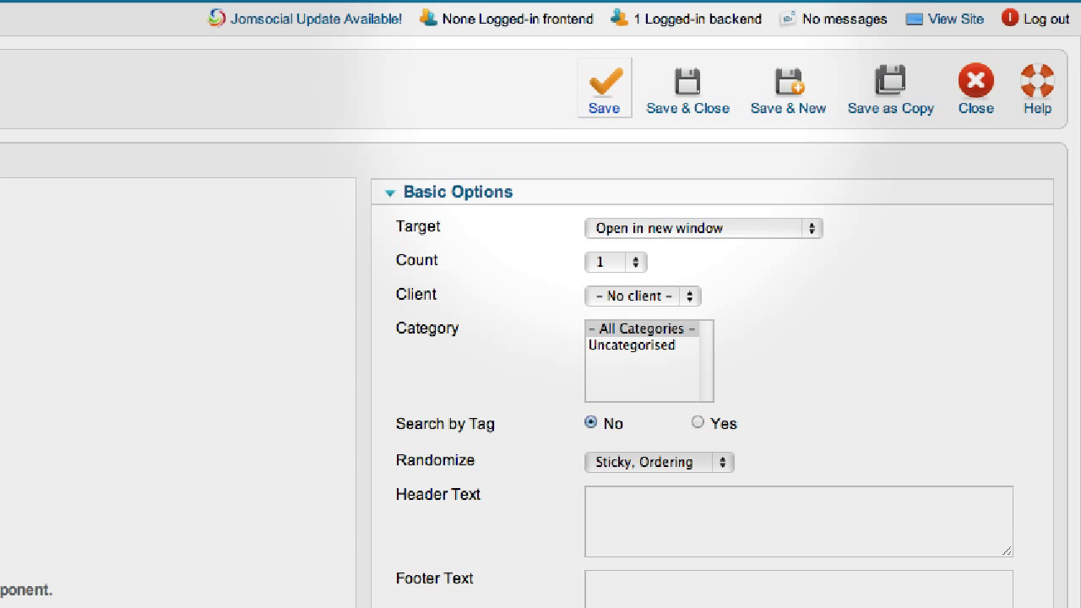
pyautogui.click(687, 84)
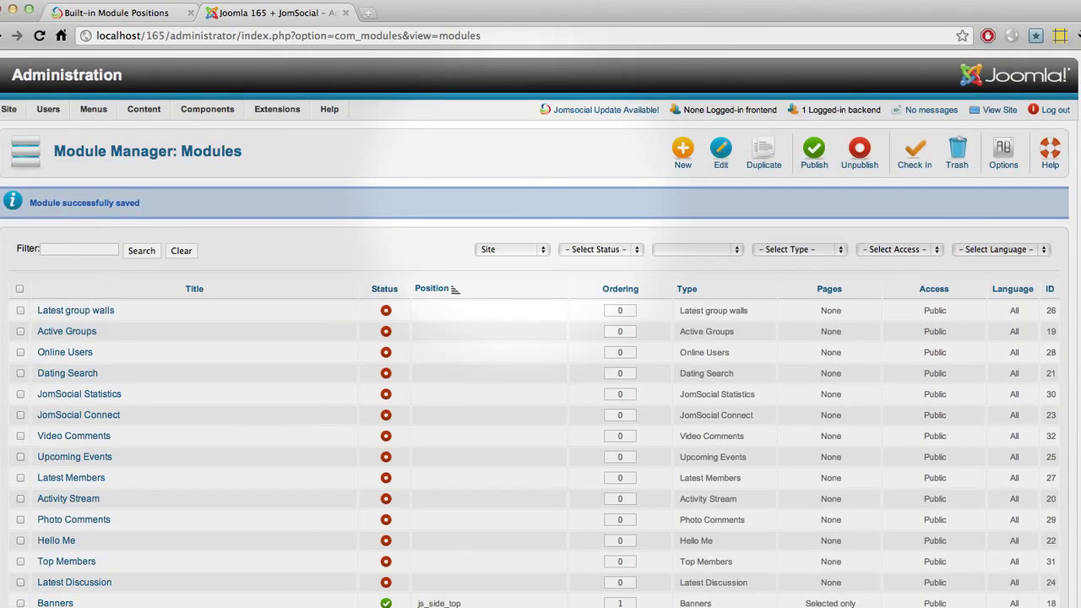
pyautogui.scroll(-4, 540, 337)
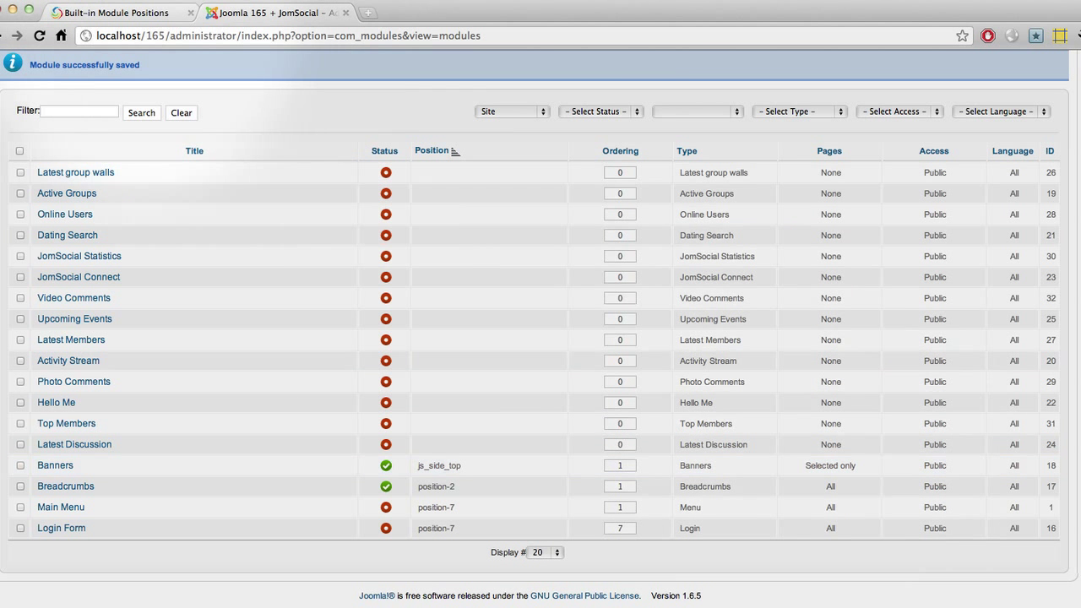
pyautogui.click(116, 13)
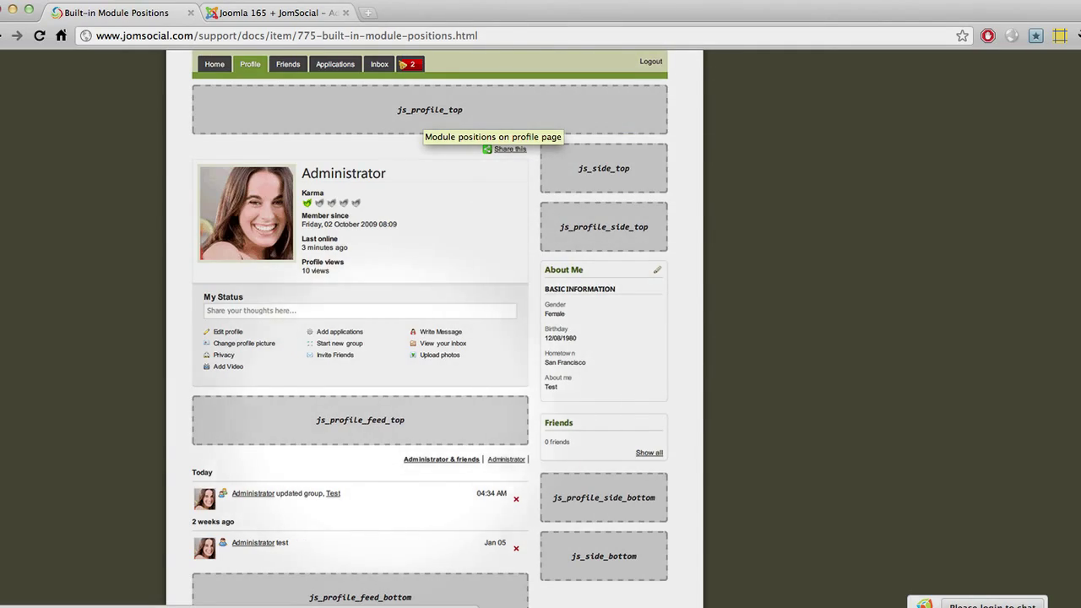
# - Scroll the Built-in Module Positions page back up through the layout diagrams to the top
pyautogui.scroll(-12, 434, 327)
pyautogui.scroll(10, 434, 328)
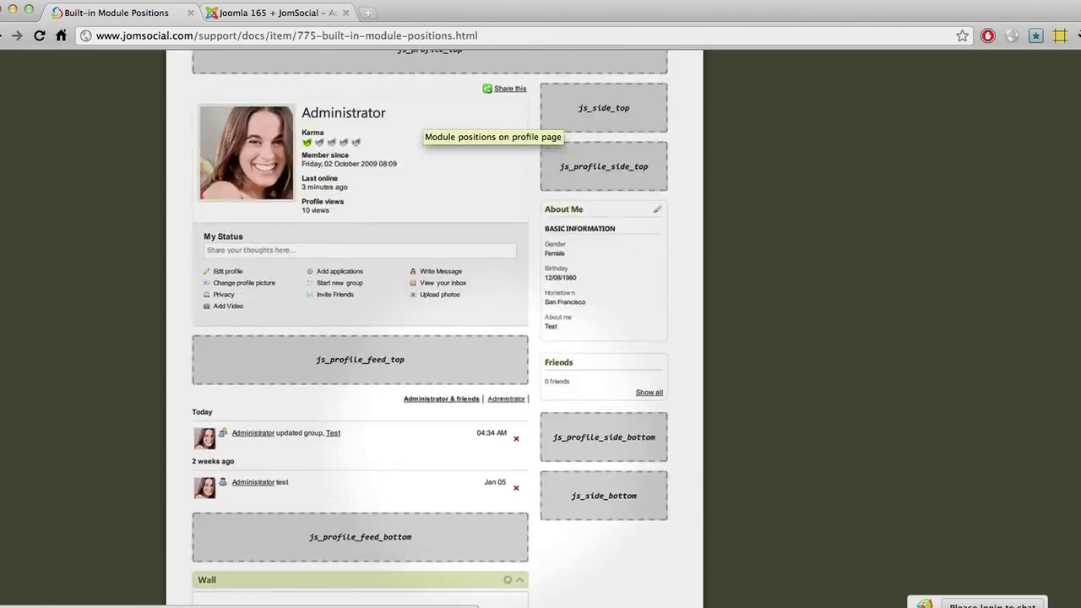
pyautogui.scroll(10, 434, 327)
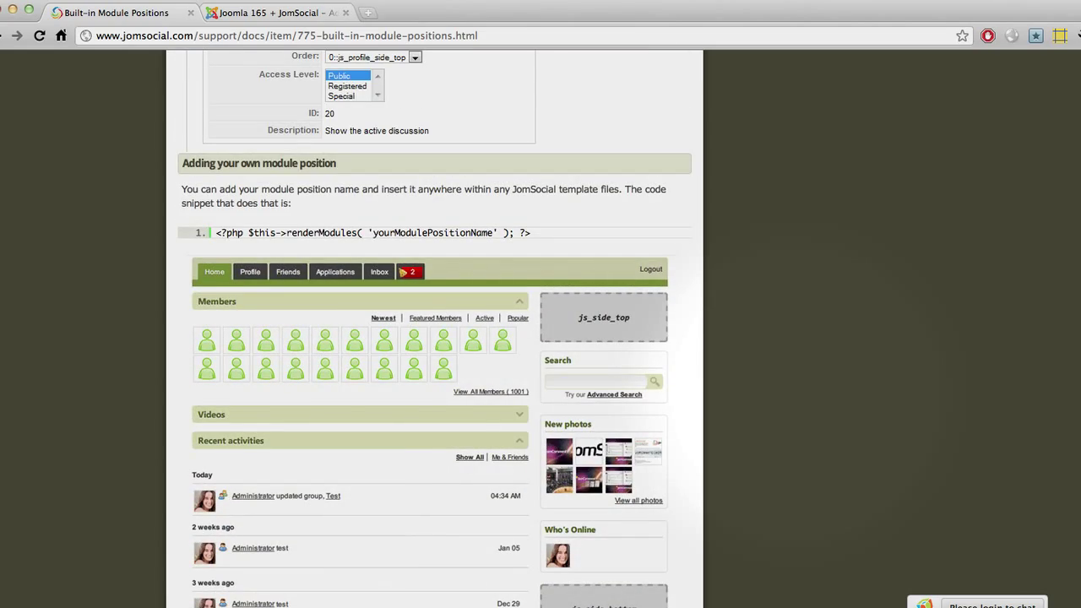
pyautogui.scroll(10, 434, 328)
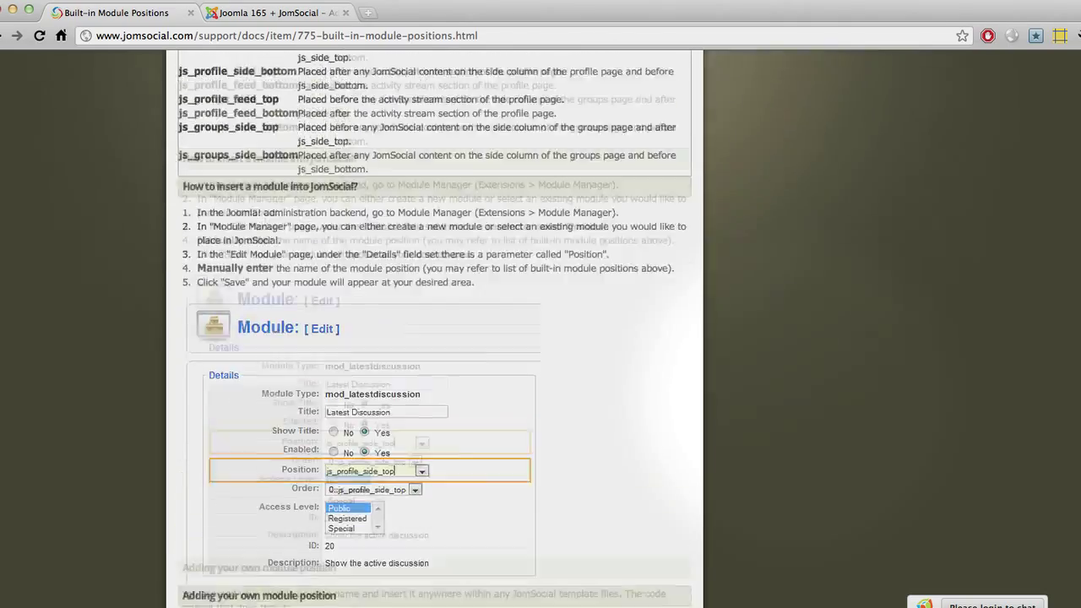